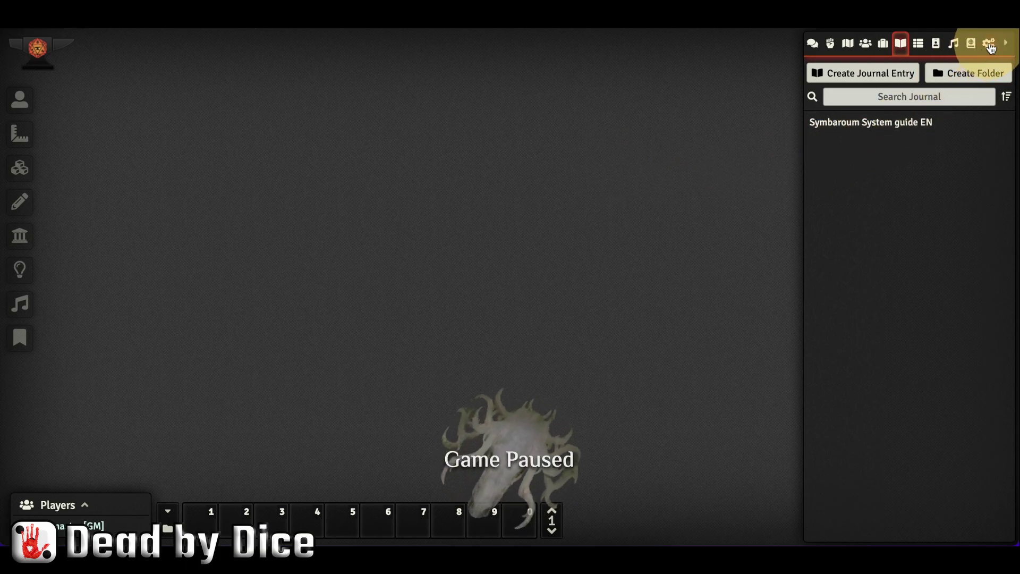
# In Manage Modules, enable Symbaroum Monster Codex and accept its jal dependency.
pyautogui.click(989, 45)
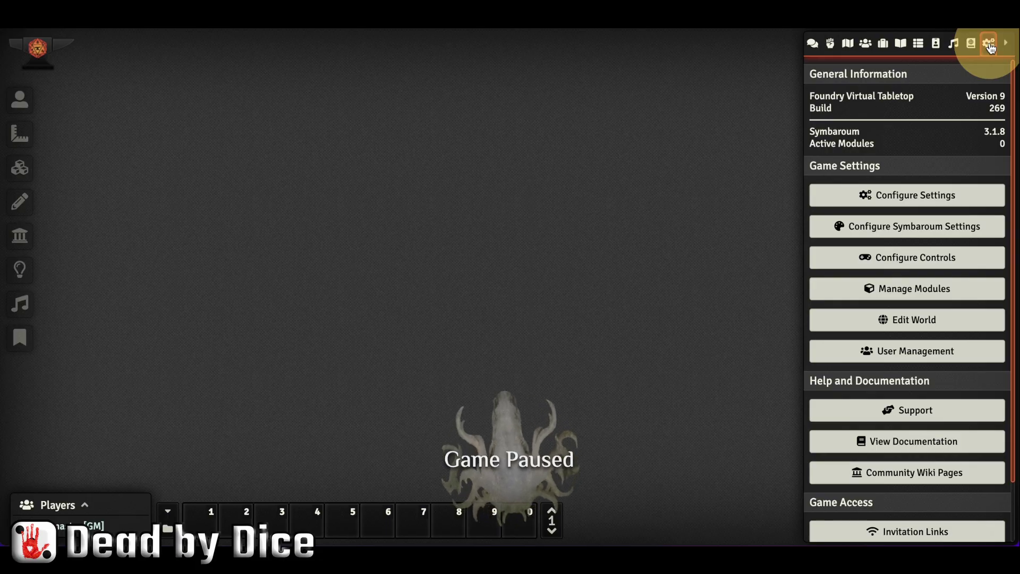
pyautogui.scroll(-2, 940, 449)
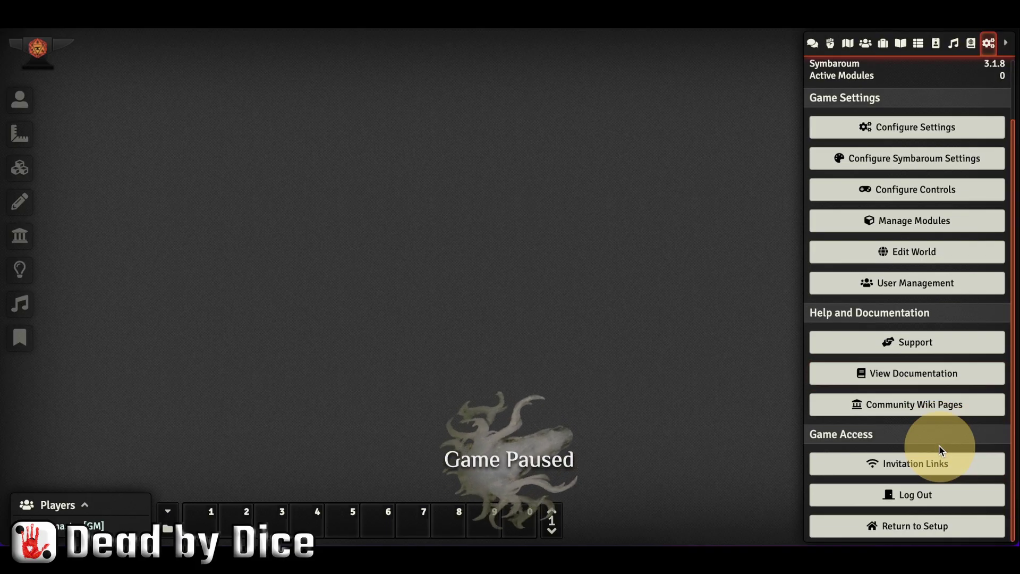
pyautogui.click(923, 219)
pyautogui.scroll(-15, 396, 408)
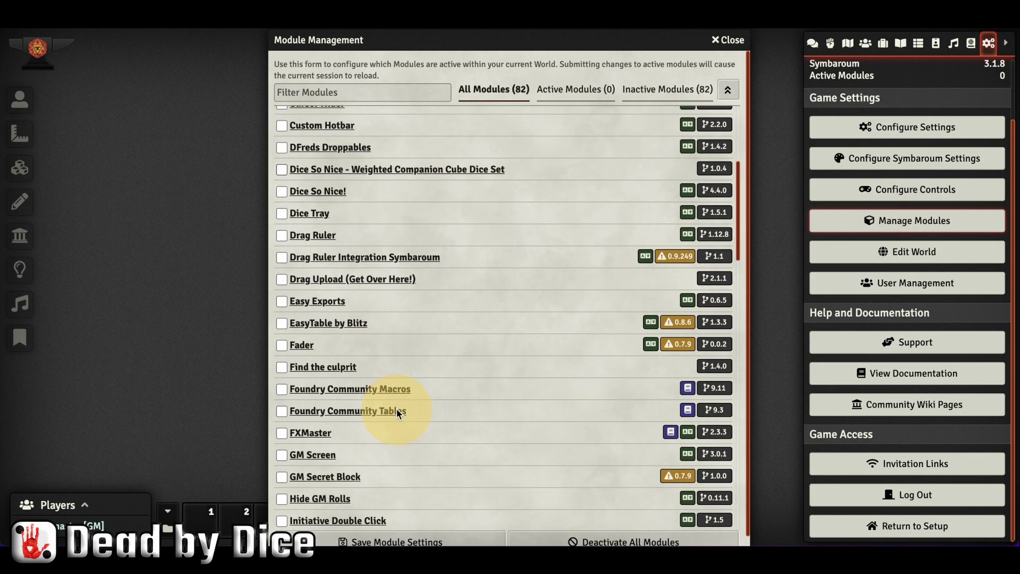
pyautogui.scroll(-11, 397, 408)
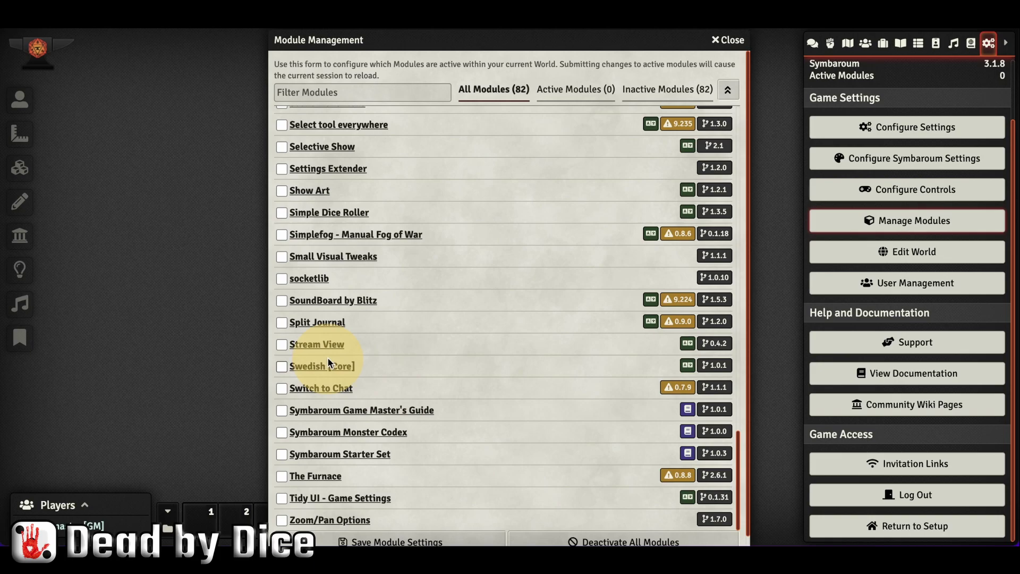
pyautogui.click(281, 431)
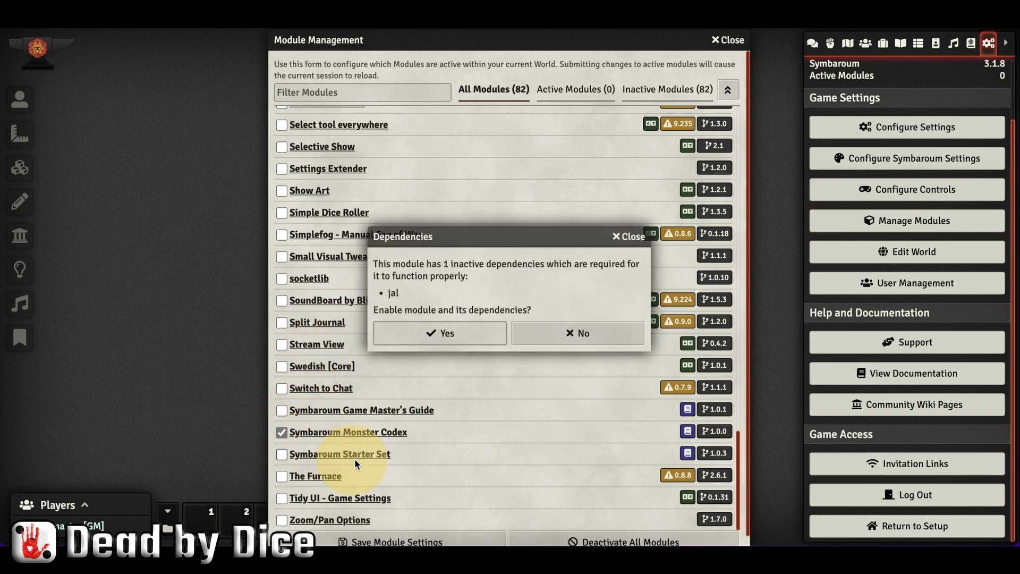
pyautogui.click(444, 333)
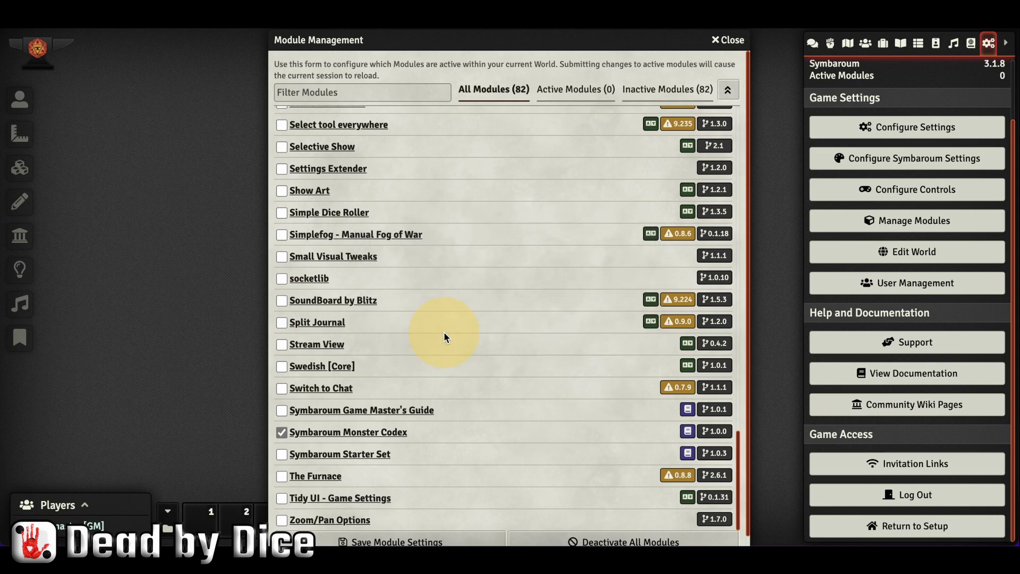
# Save the module settings and import all Symbaroum RPG Monster Codex content.
pyautogui.click(326, 534)
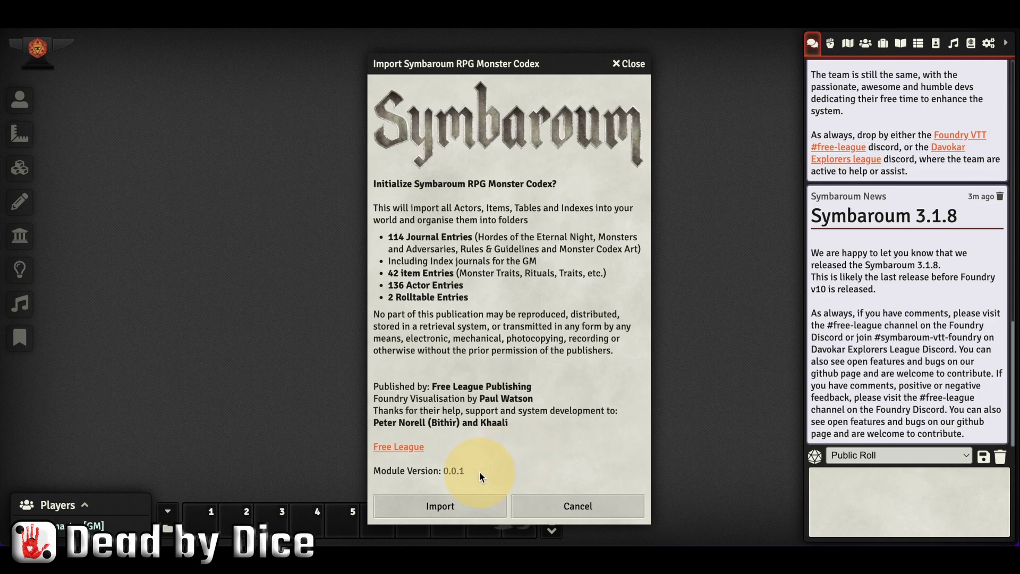
pyautogui.click(454, 499)
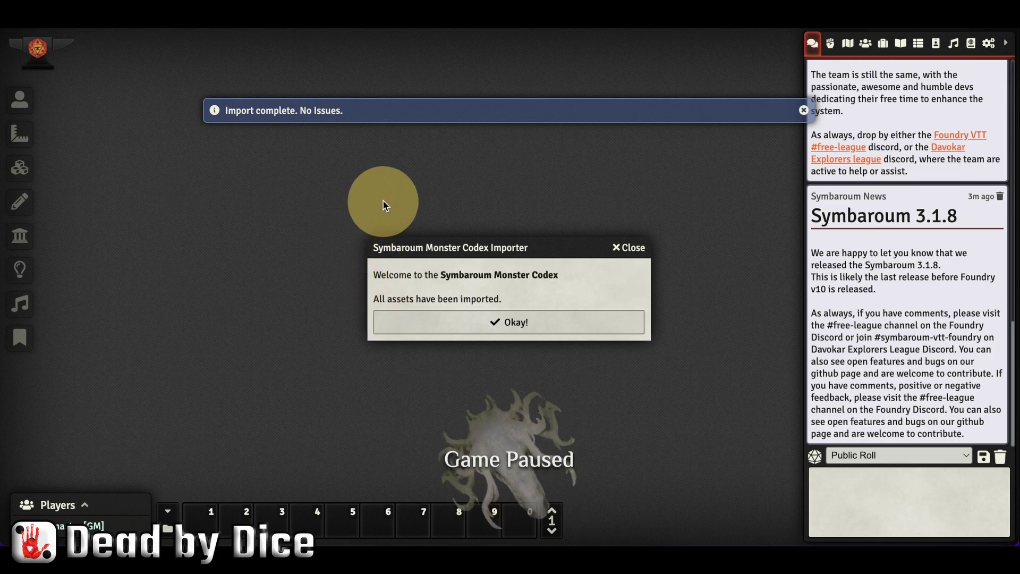
# Dismiss the import confirmation and read through the MC - How to Use this Module journal.
pyautogui.click(514, 323)
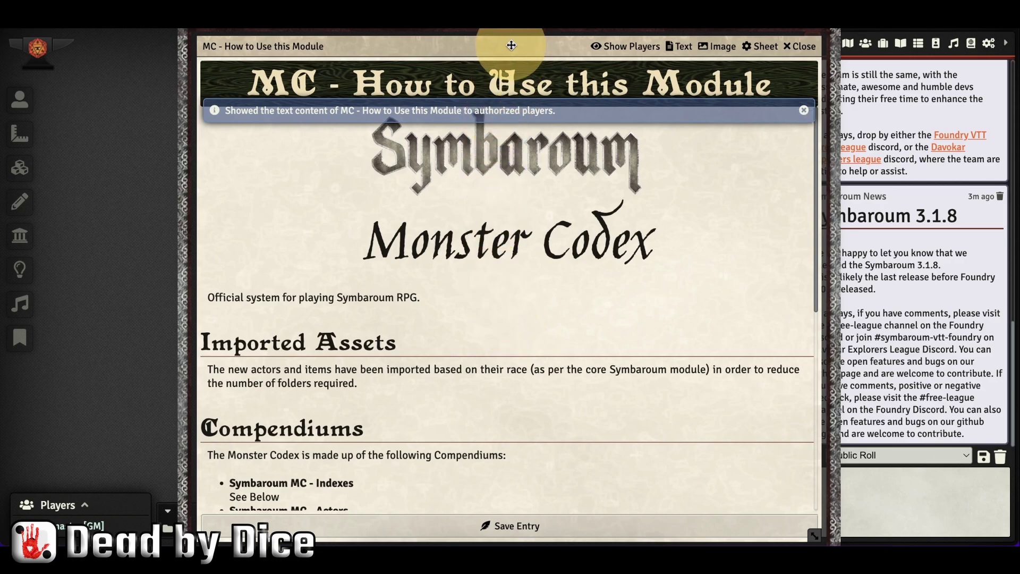
pyautogui.moveTo(510, 43); pyautogui.dragTo(450, 40)
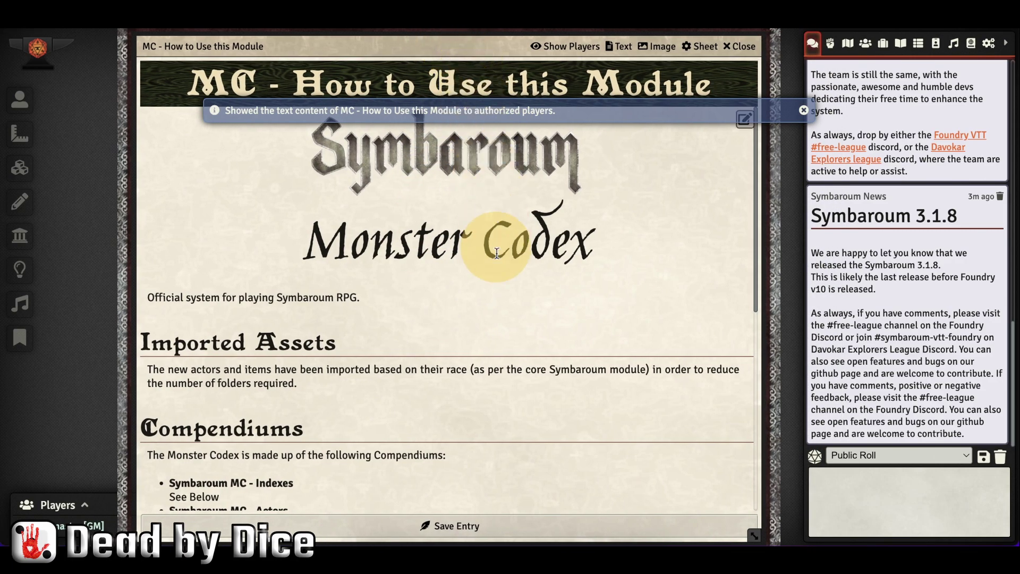
pyautogui.scroll(-10, 598, 279)
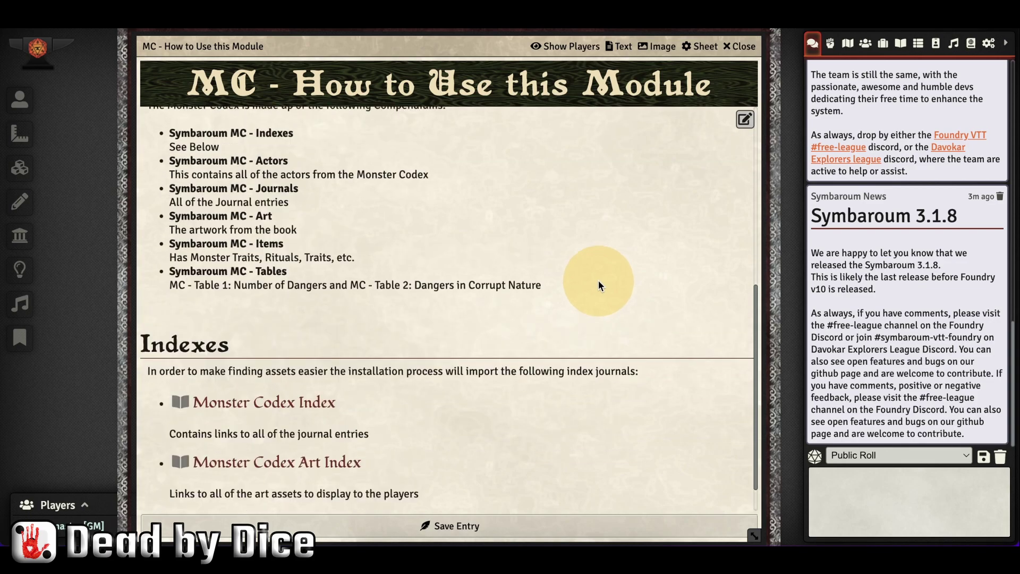
pyautogui.scroll(10, 598, 279)
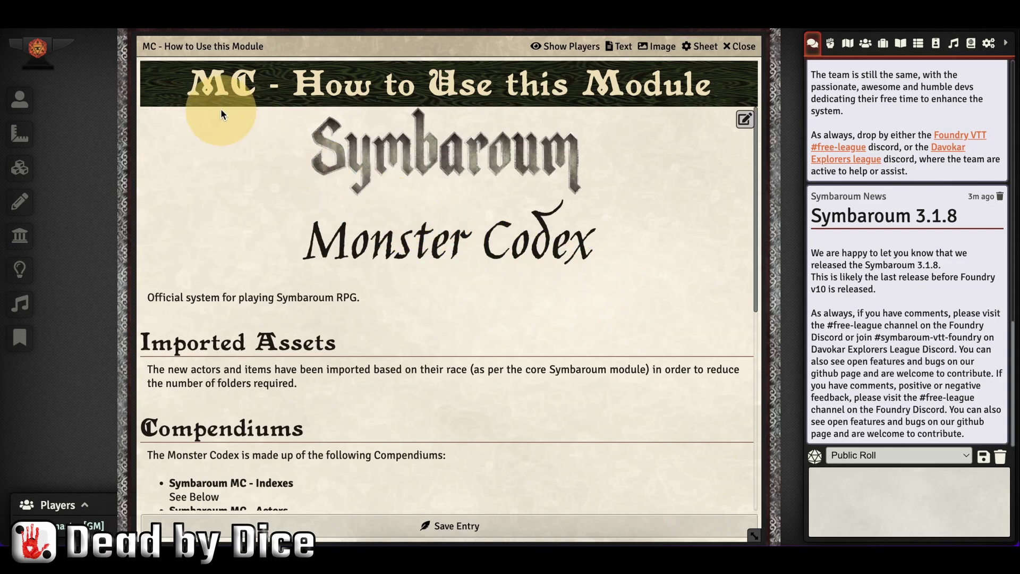
pyautogui.scroll(-5, 566, 318)
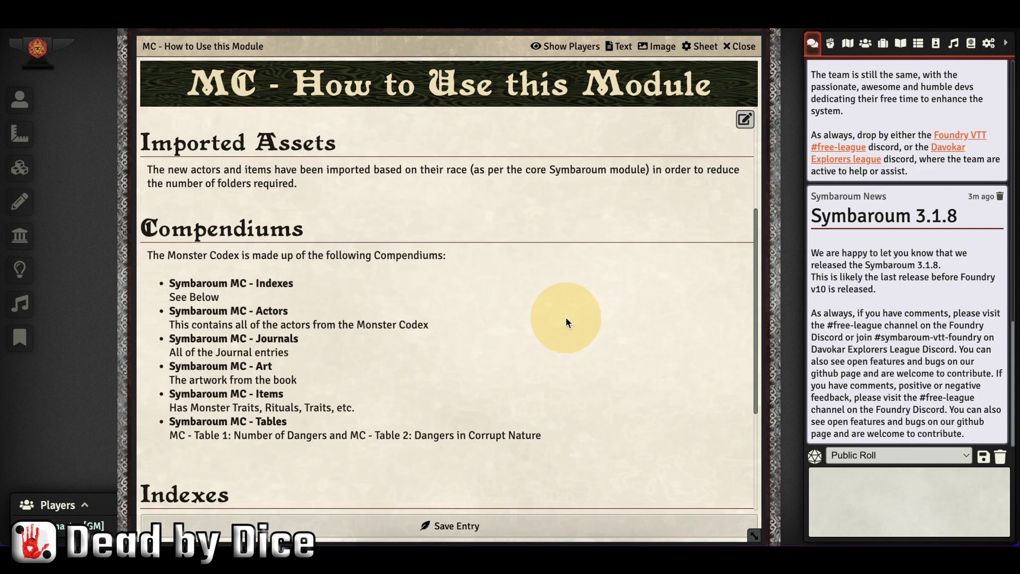
pyautogui.scroll(2, 566, 318)
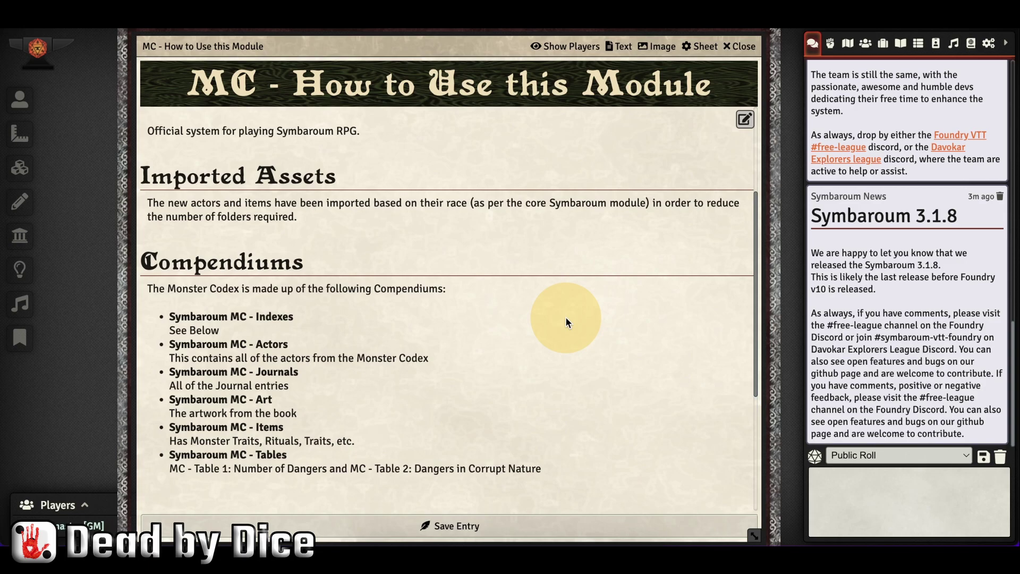
pyautogui.scroll(-1, 445, 318)
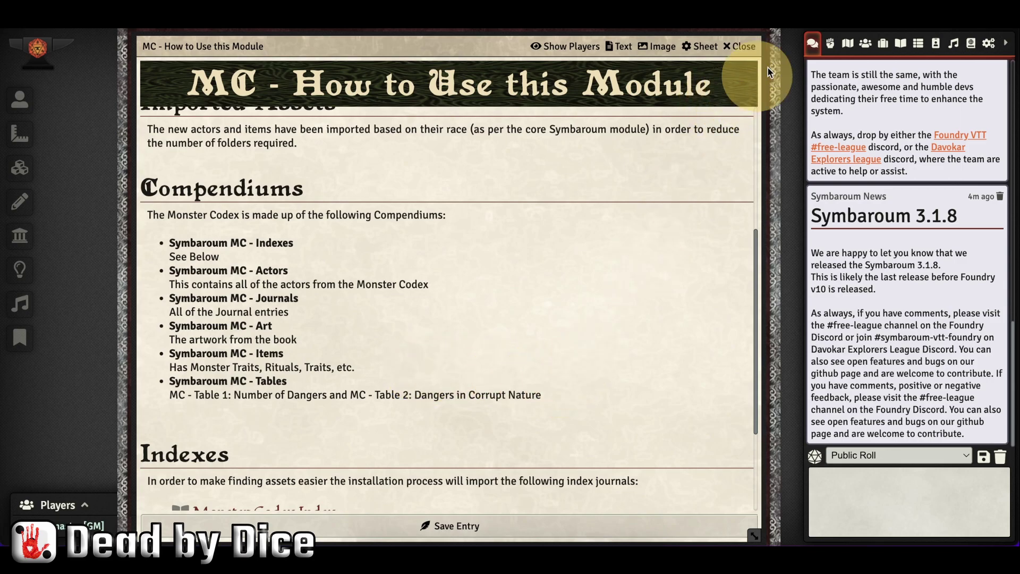
# In the Actors directory, expand Symbaroum - Actors, Adversaries and Hordes of the Eternal Night.
pyautogui.click(866, 44)
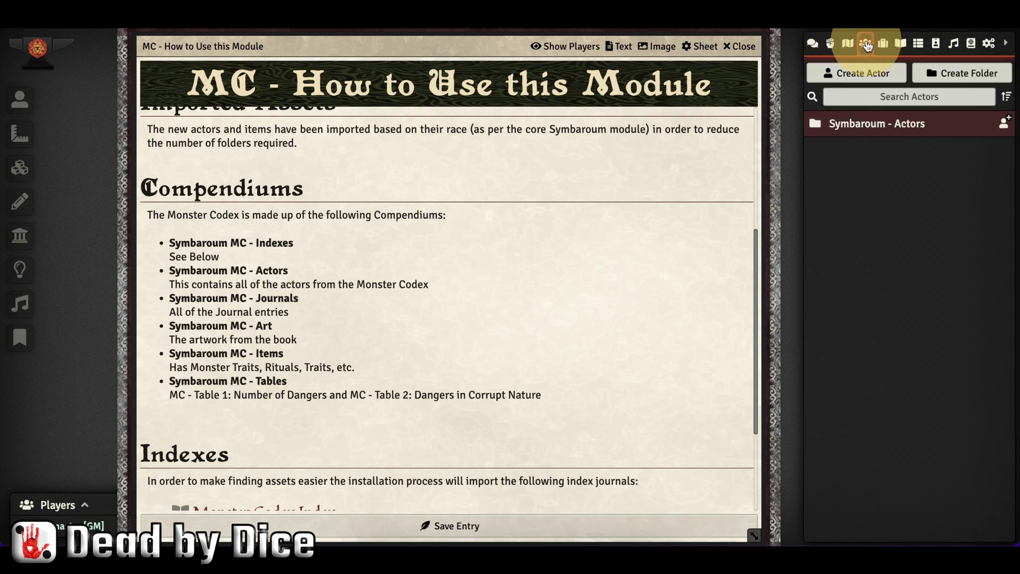
pyautogui.click(846, 124)
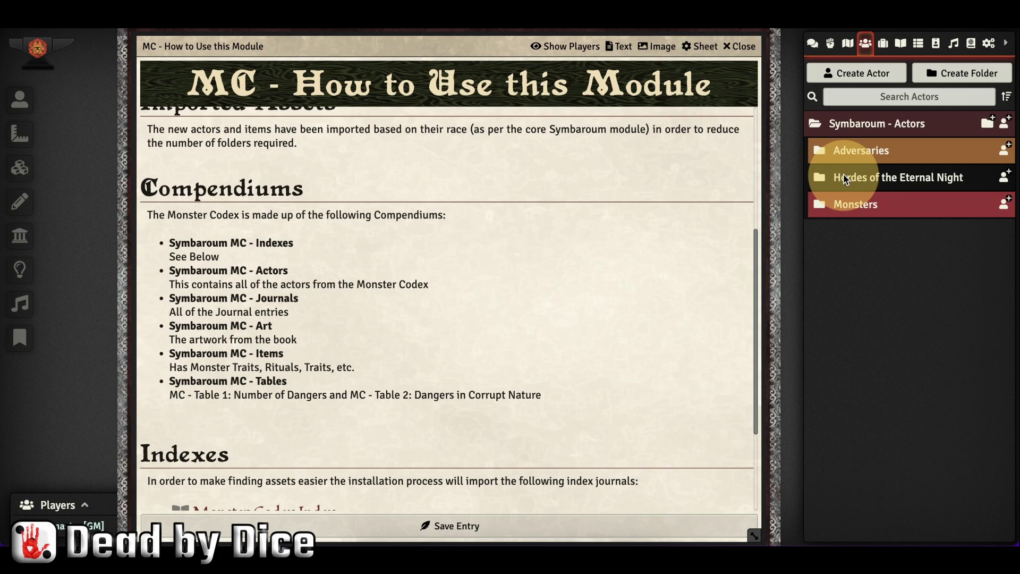
pyautogui.click(840, 152)
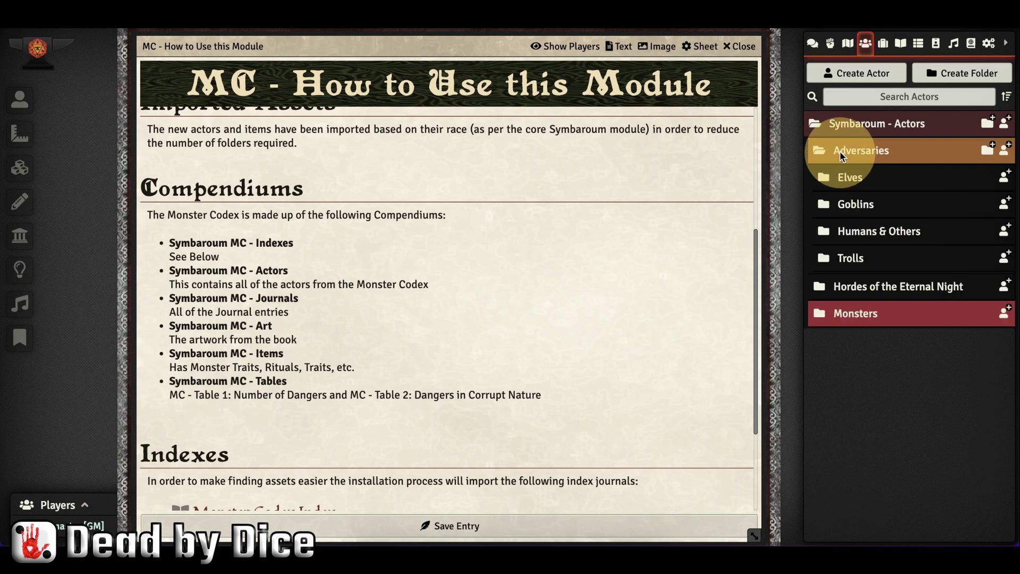
pyautogui.click(849, 286)
pyautogui.scroll(-2, 865, 302)
pyautogui.scroll(2, 864, 298)
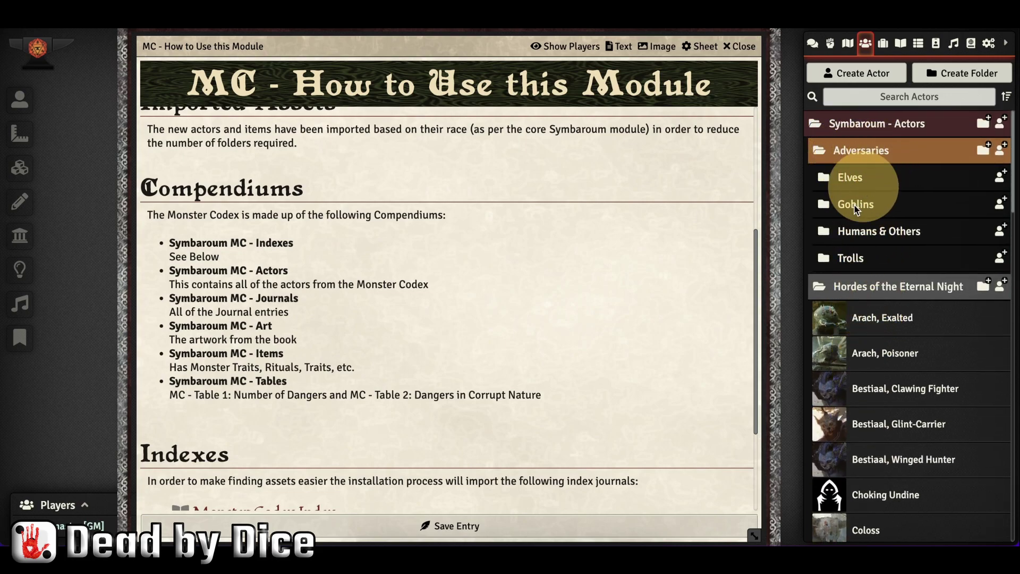
pyautogui.scroll(-5, 850, 239)
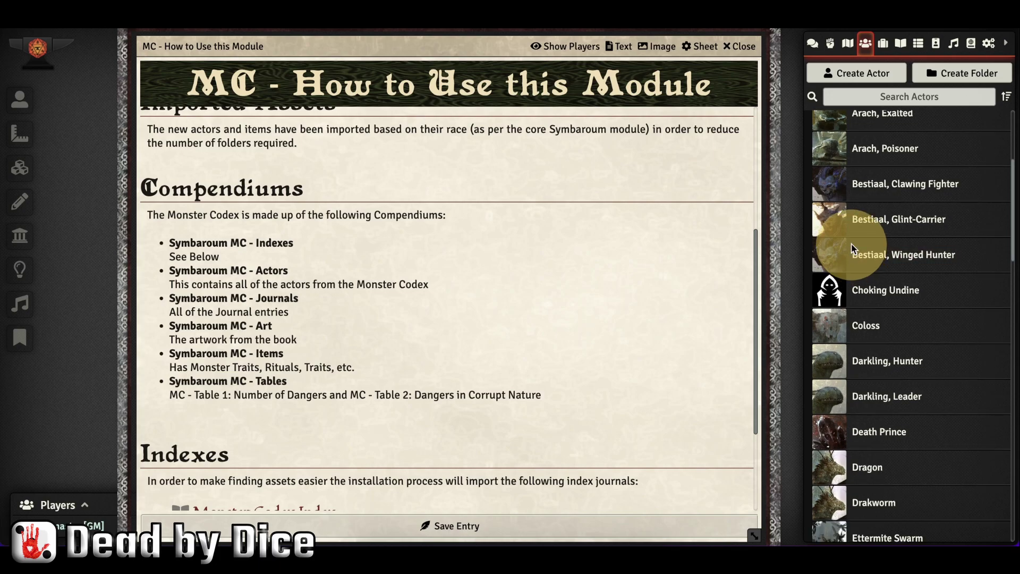
pyautogui.scroll(1, 851, 247)
pyautogui.scroll(-12, 852, 247)
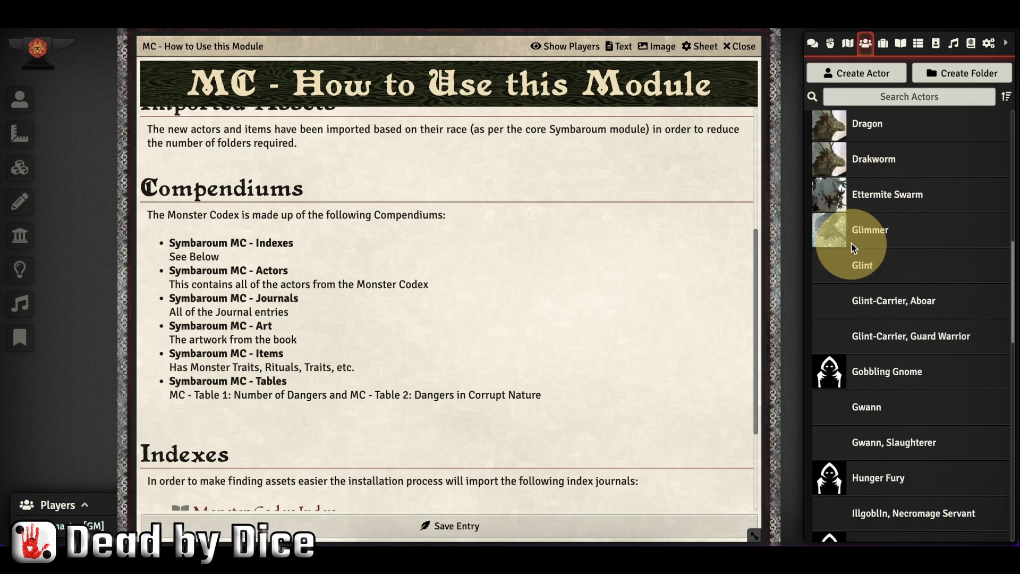
pyautogui.scroll(-9, 851, 247)
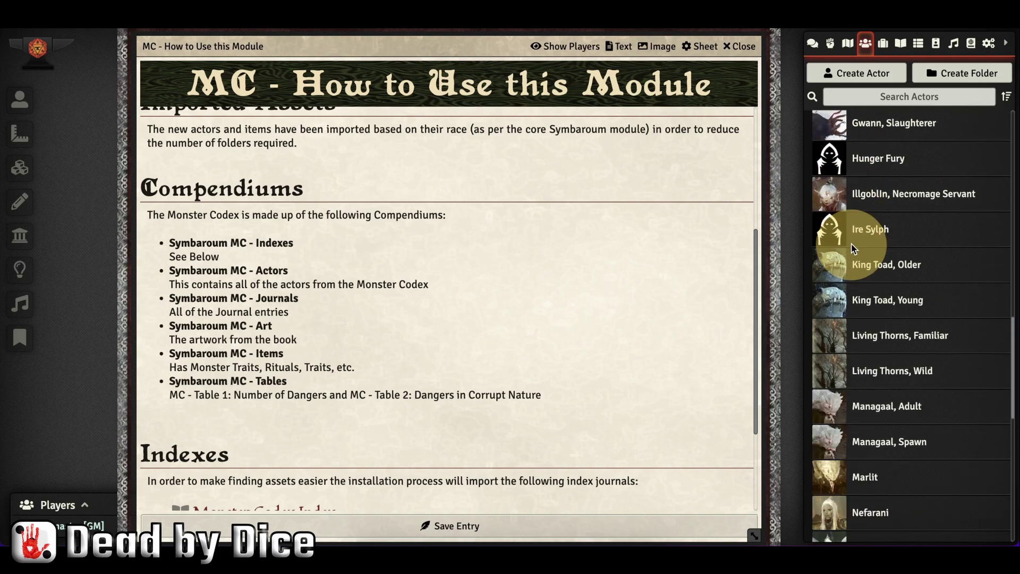
pyautogui.scroll(-12, 853, 249)
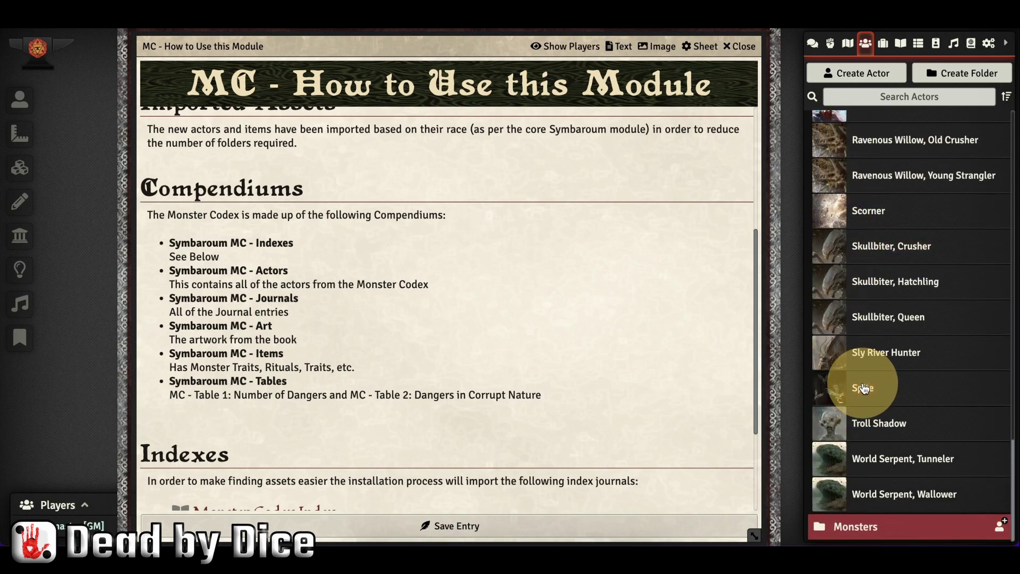
# Expand the Monsters folder and its Abominations, Amphibians, Beasts, Flora and Predators subfolders.
pyautogui.click(859, 524)
pyautogui.scroll(-4, 875, 498)
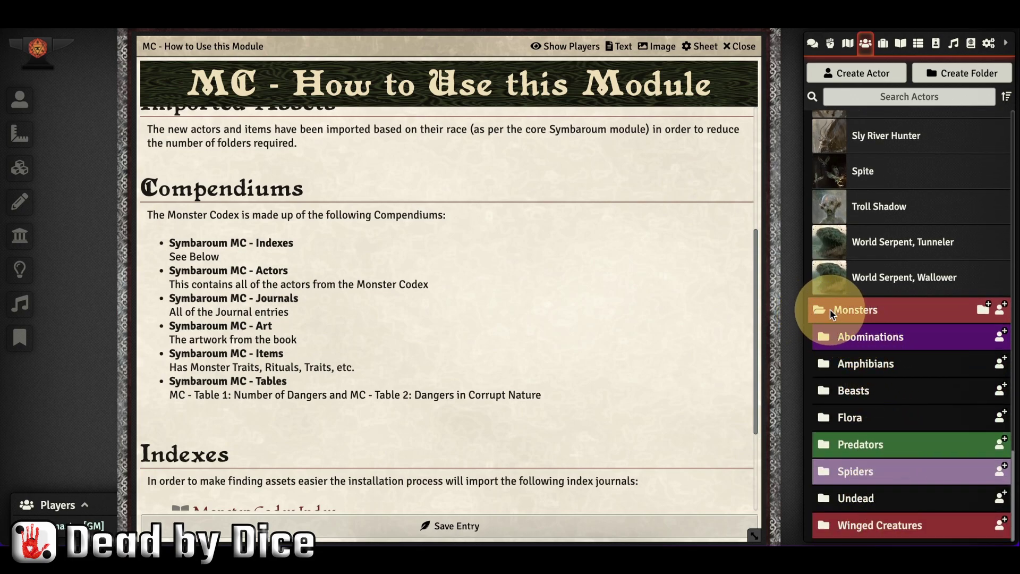
pyautogui.click(865, 338)
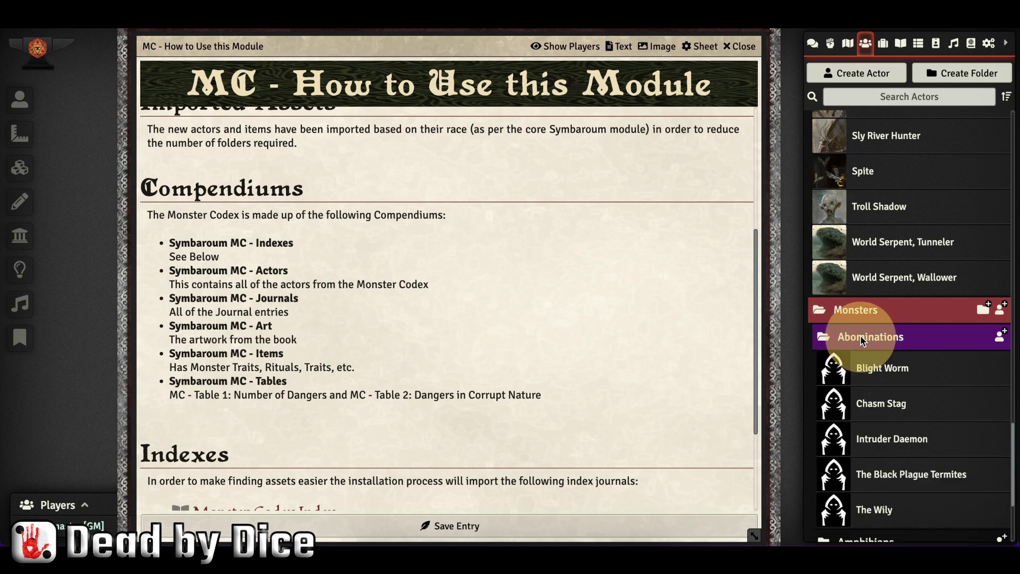
pyautogui.scroll(-3, 873, 353)
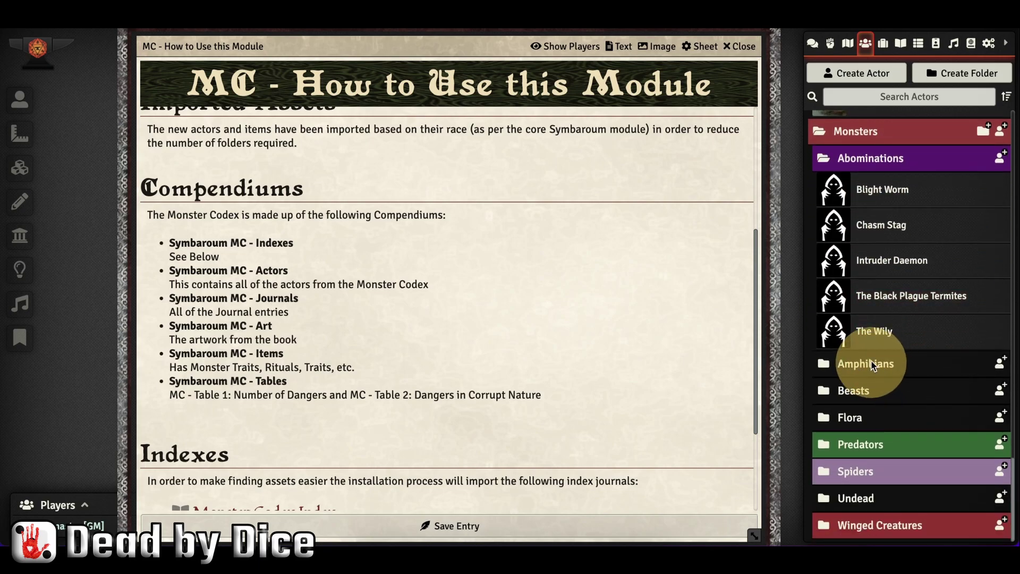
pyautogui.click(874, 366)
pyautogui.scroll(-4, 872, 372)
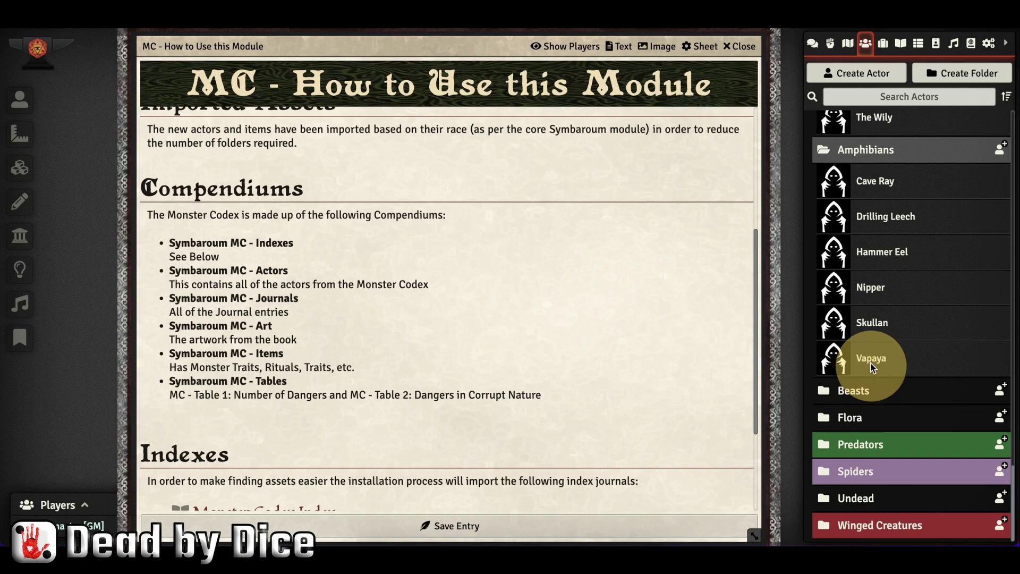
pyautogui.click(861, 390)
pyautogui.scroll(-5, 862, 385)
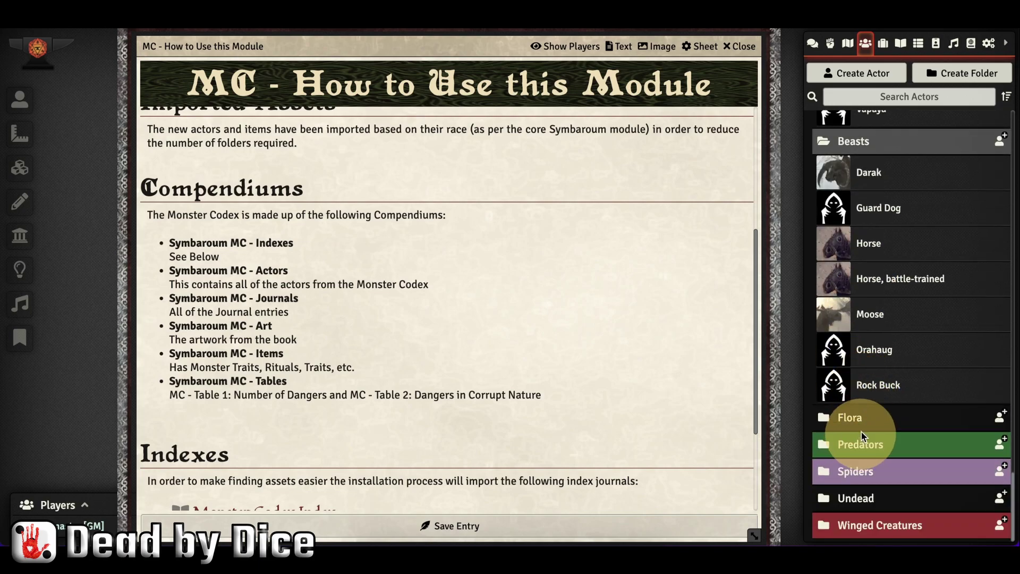
pyautogui.click(863, 419)
pyautogui.scroll(-2, 872, 431)
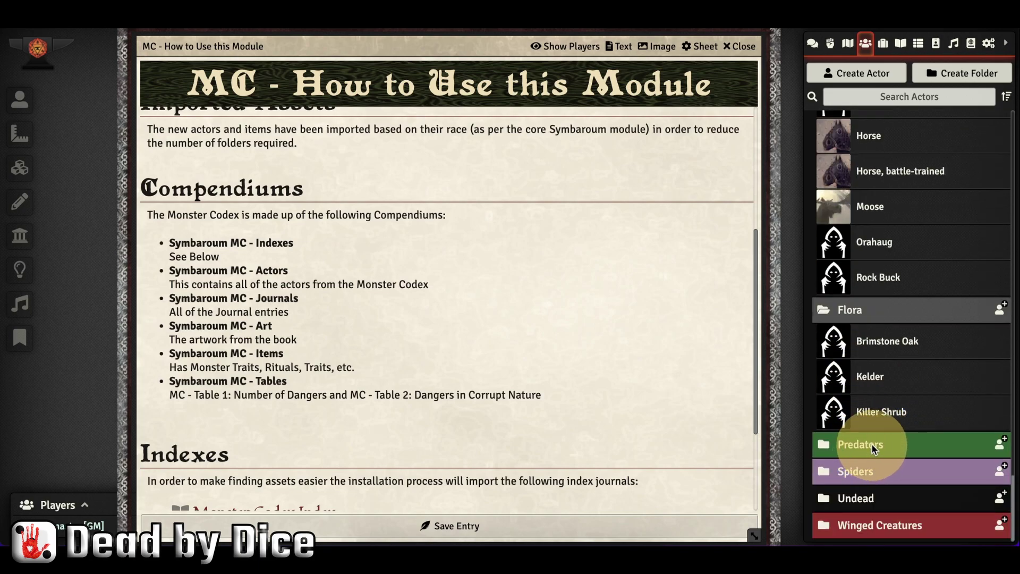
pyautogui.click(871, 443)
pyautogui.scroll(-7, 875, 443)
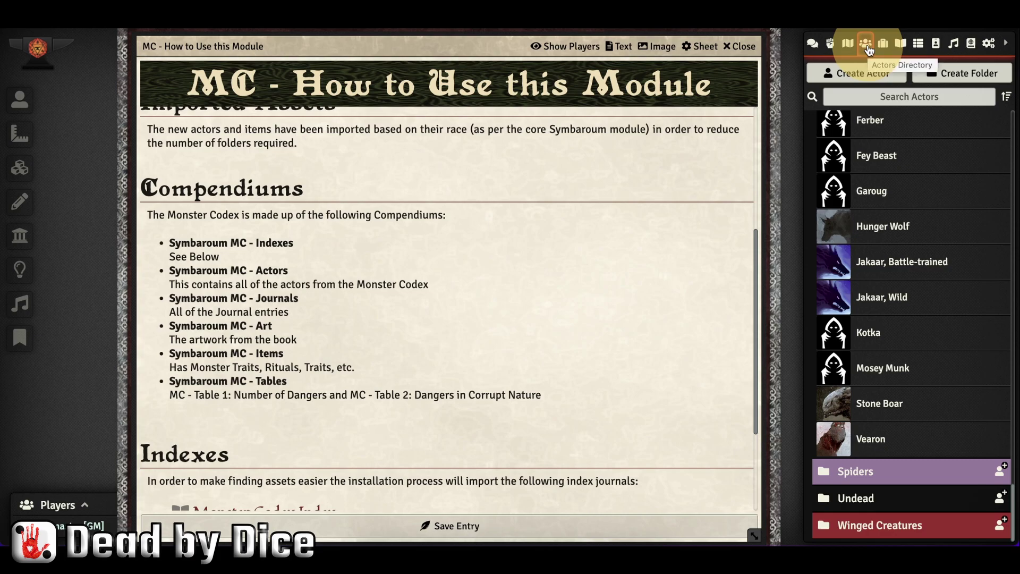
# Open the Jakaar, Battle-trained sheet, review its Wolf Skin armour and Bite weapon, then return to MAIN.
pyautogui.click(871, 263)
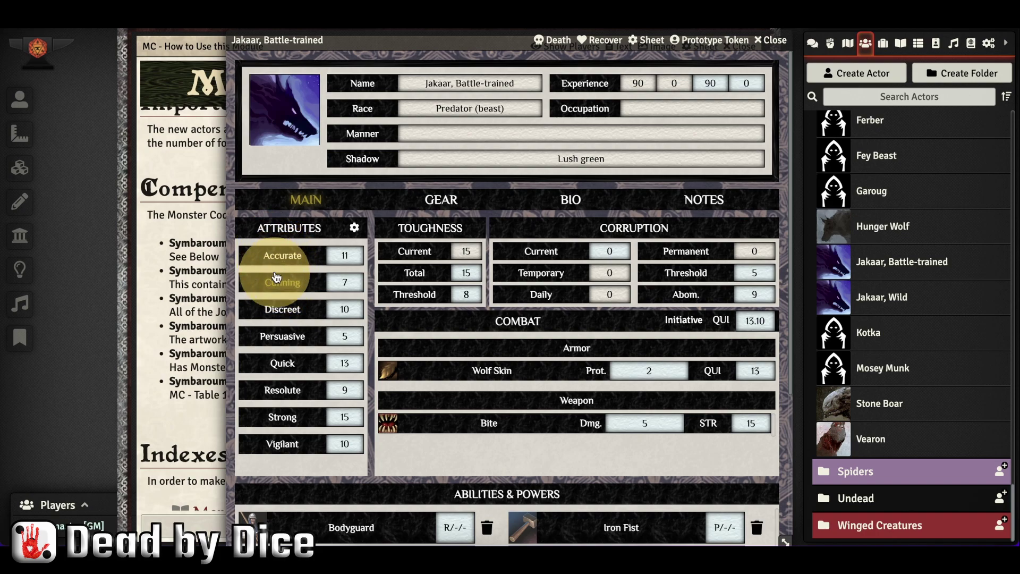
pyautogui.moveTo(391, 252)
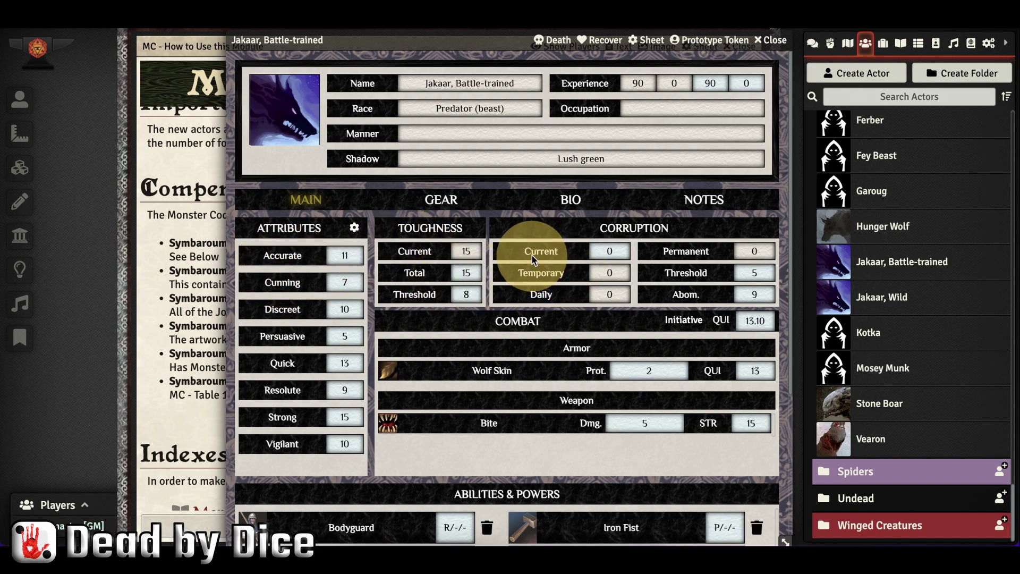
pyautogui.click(442, 199)
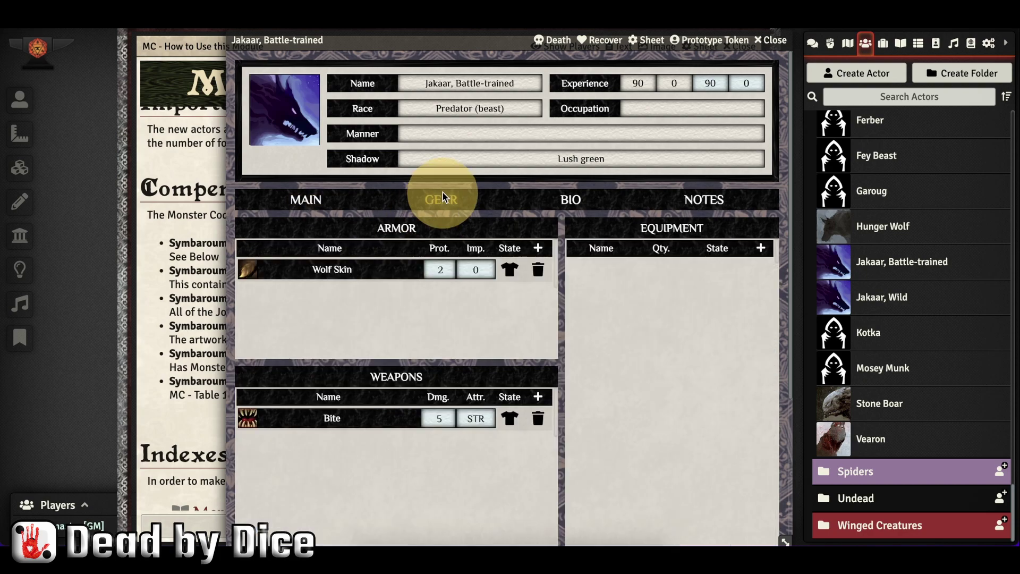
pyautogui.click(309, 202)
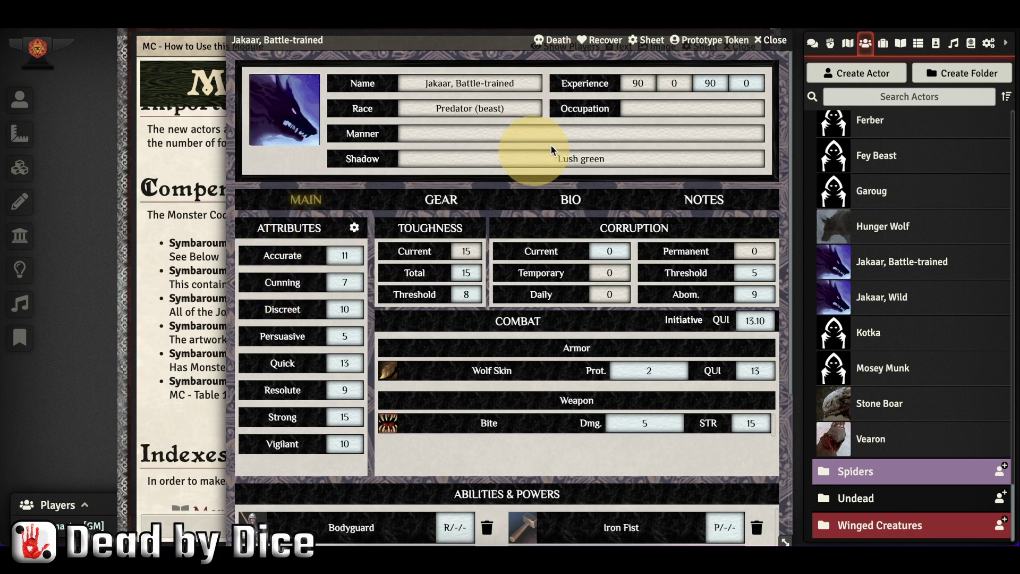
# Roll Cunning for Jakaar, check the Failed (20), margin -13 result in chat, and close the sheet.
pyautogui.click(277, 287)
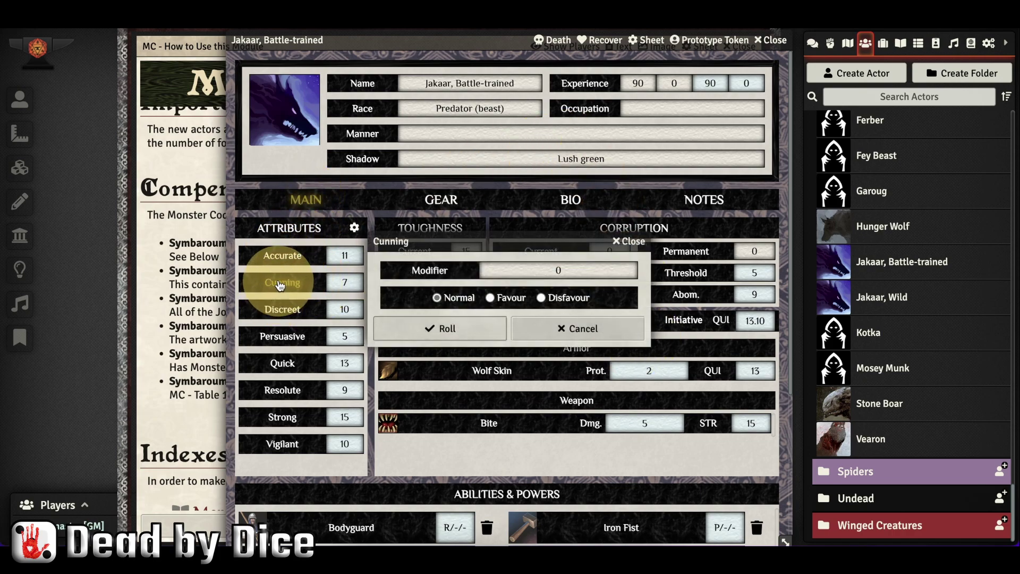
pyautogui.click(458, 326)
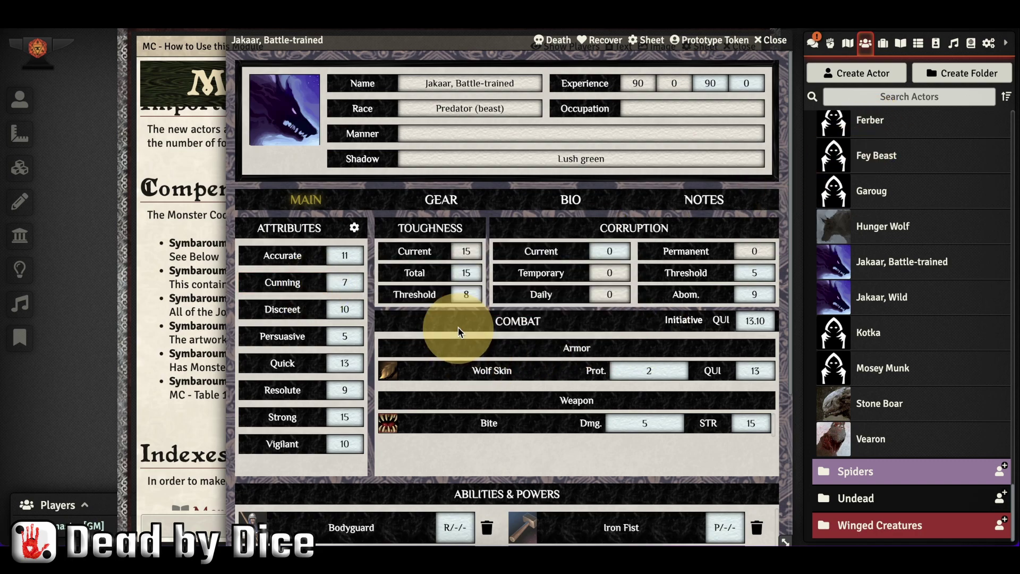
pyautogui.click(812, 43)
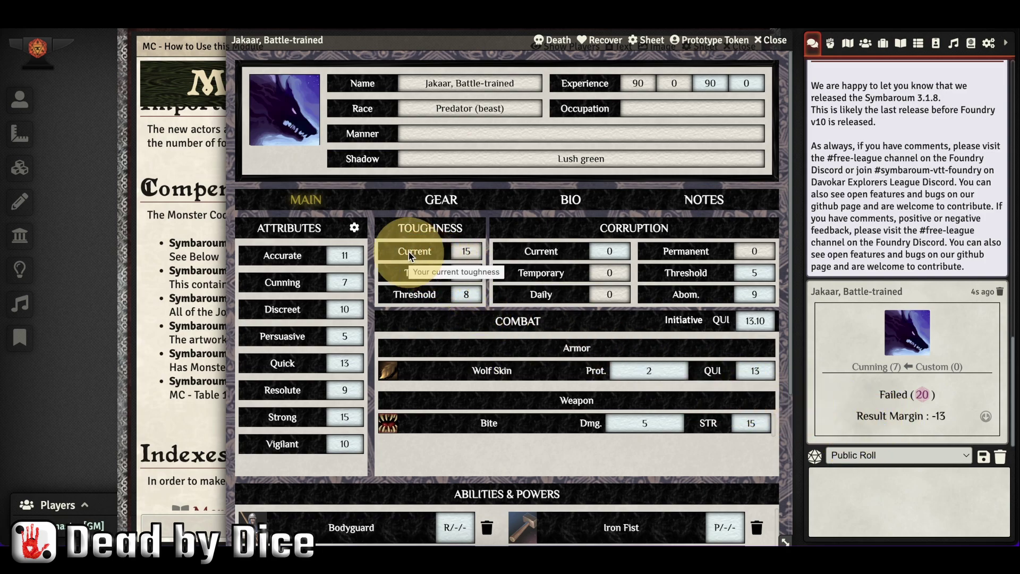
pyautogui.click(771, 39)
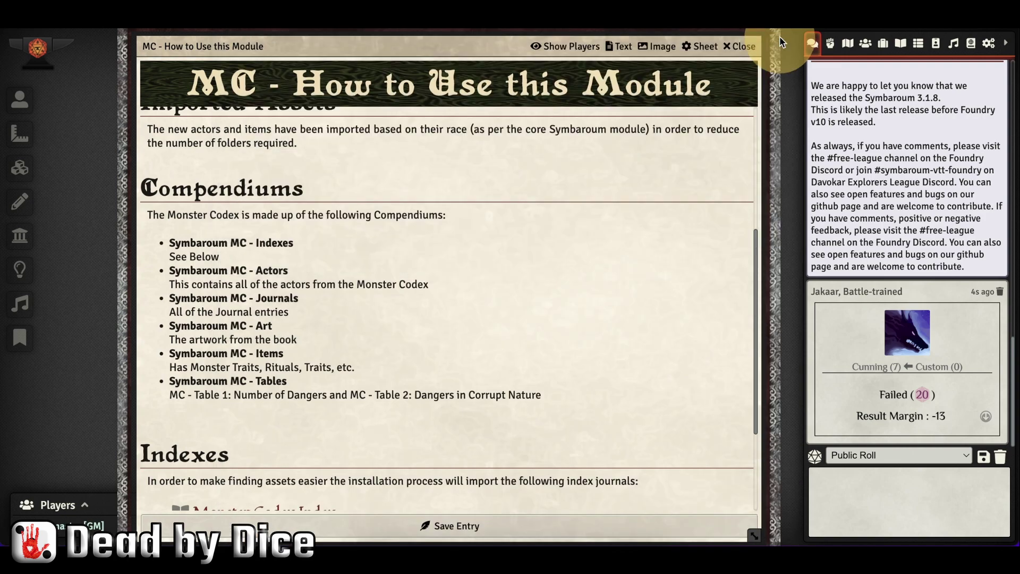
# In the Items directory, expand Symbaroum - Items, Abilities and Monstrous Traits.
pyautogui.click(866, 44)
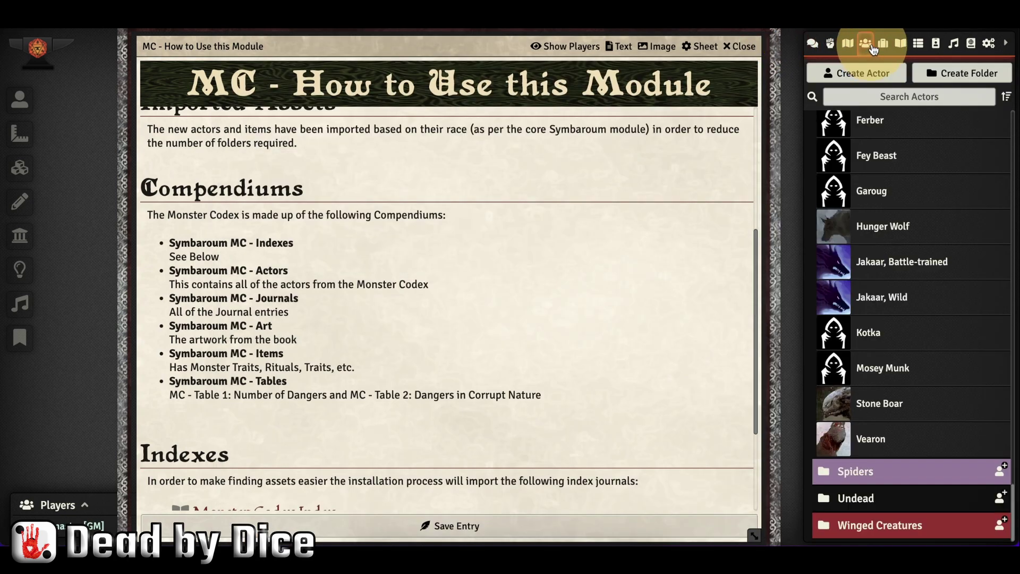
pyautogui.click(883, 45)
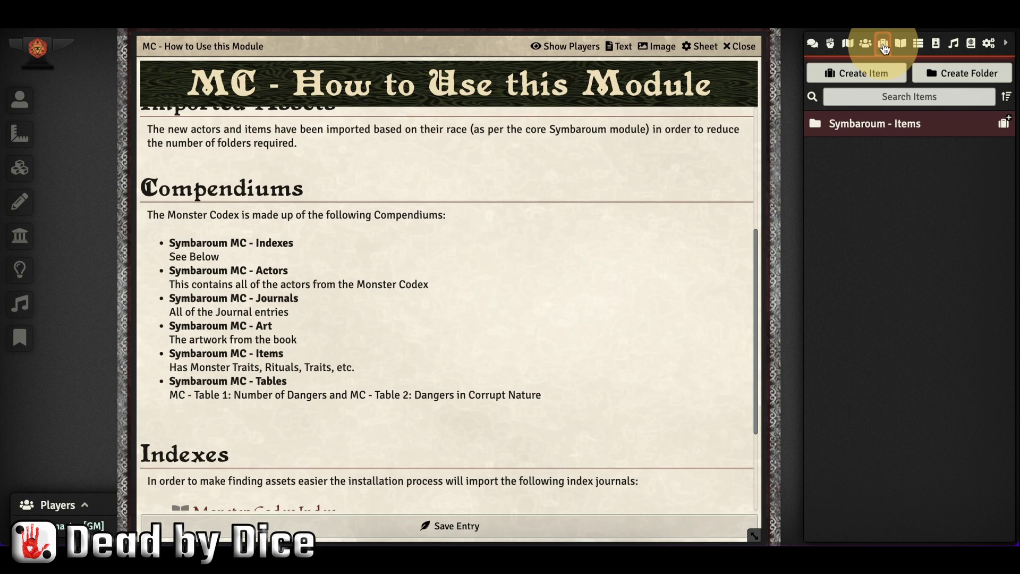
pyautogui.click(866, 124)
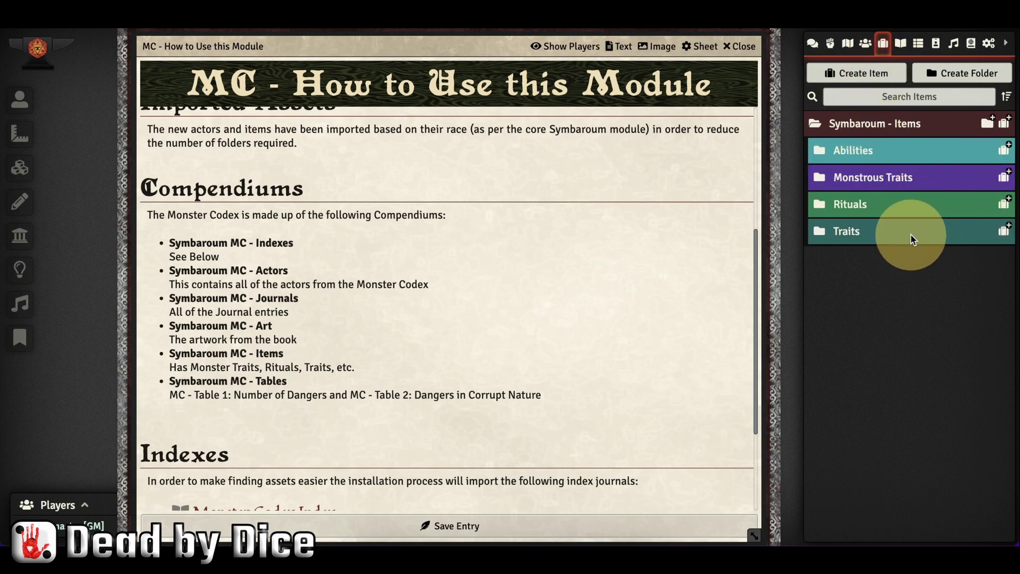
pyautogui.click(843, 152)
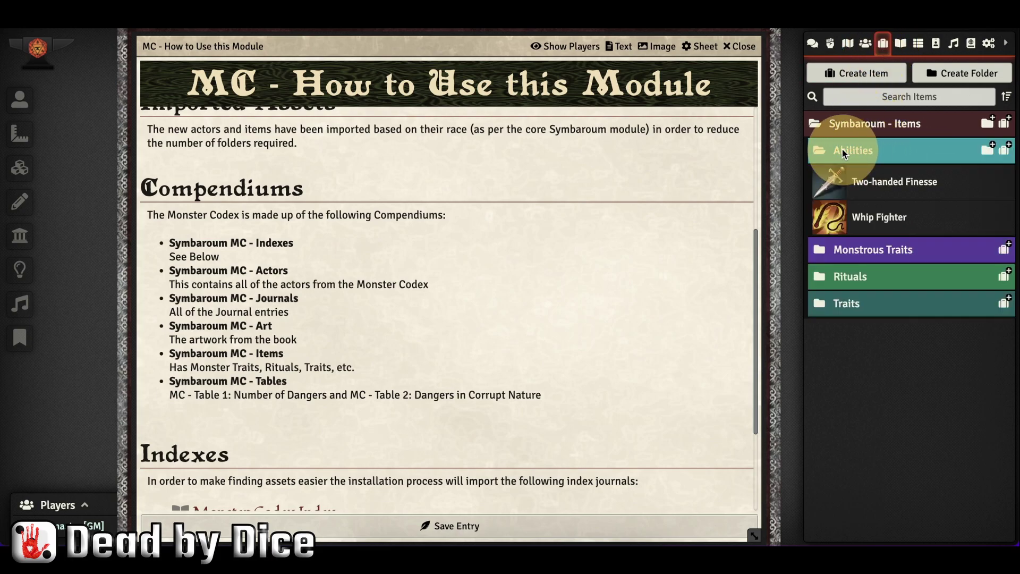
pyautogui.click(860, 249)
pyautogui.scroll(-7, 861, 250)
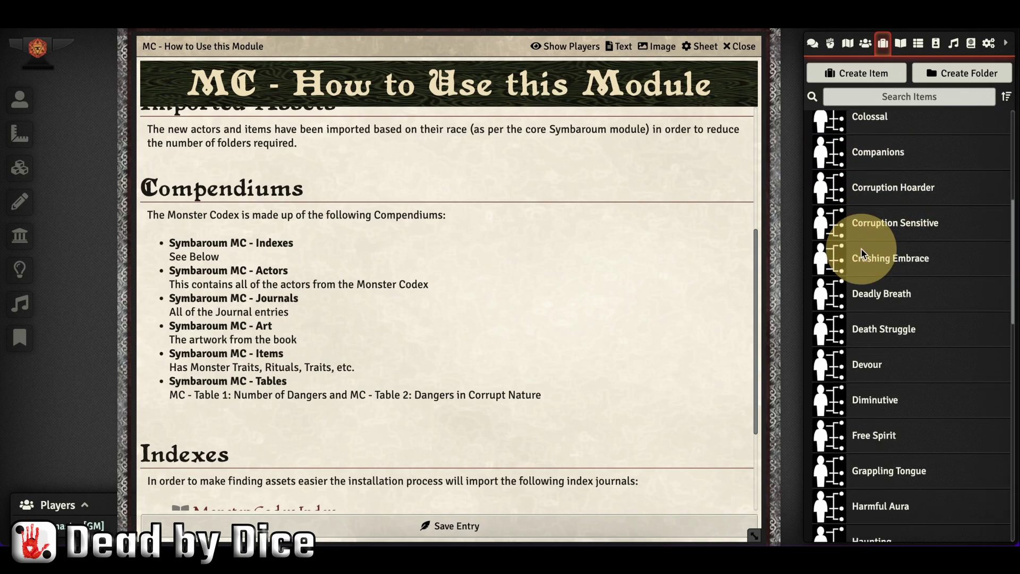
pyautogui.scroll(-4, 861, 250)
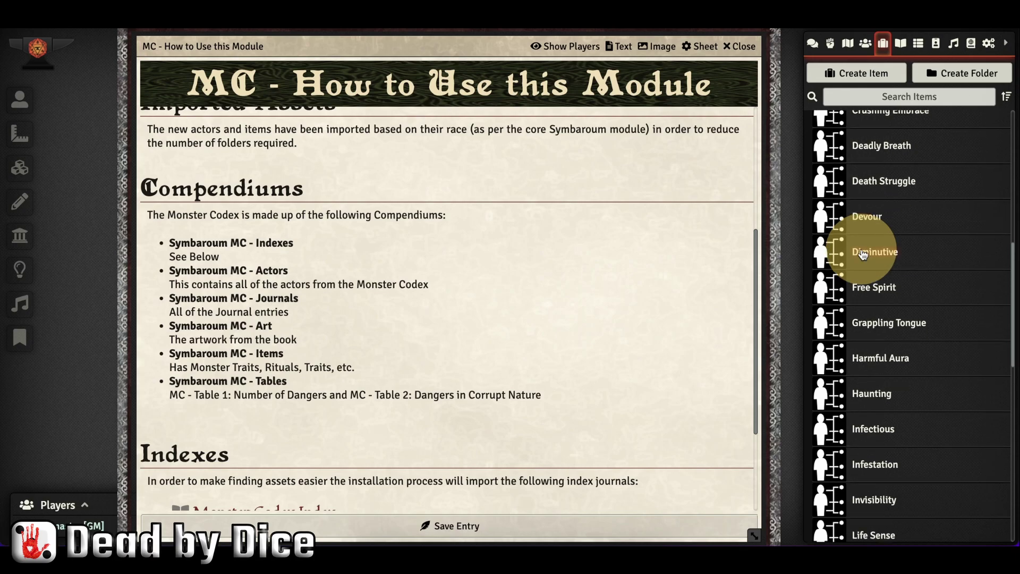
pyautogui.scroll(-10, 861, 251)
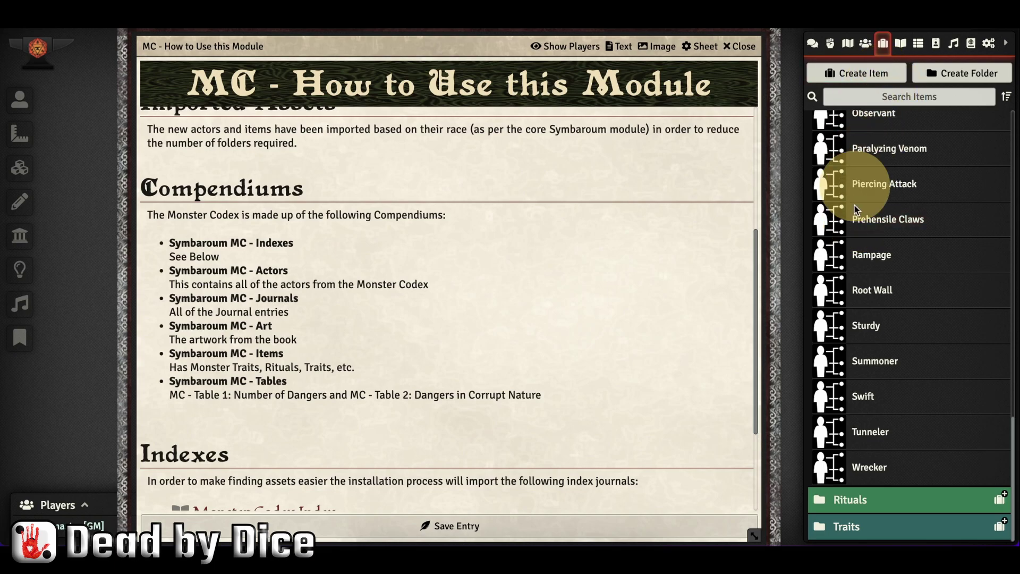
# Expand the Rituals and Traits item folders.
pyautogui.click(890, 510)
pyautogui.scroll(-1, 895, 468)
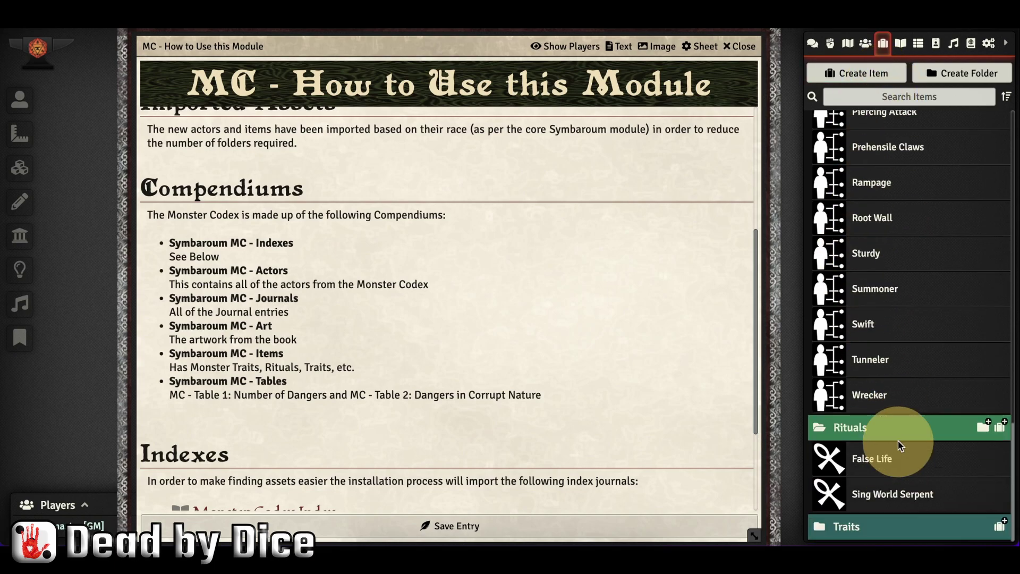
pyautogui.click(865, 526)
pyautogui.scroll(-1, 872, 507)
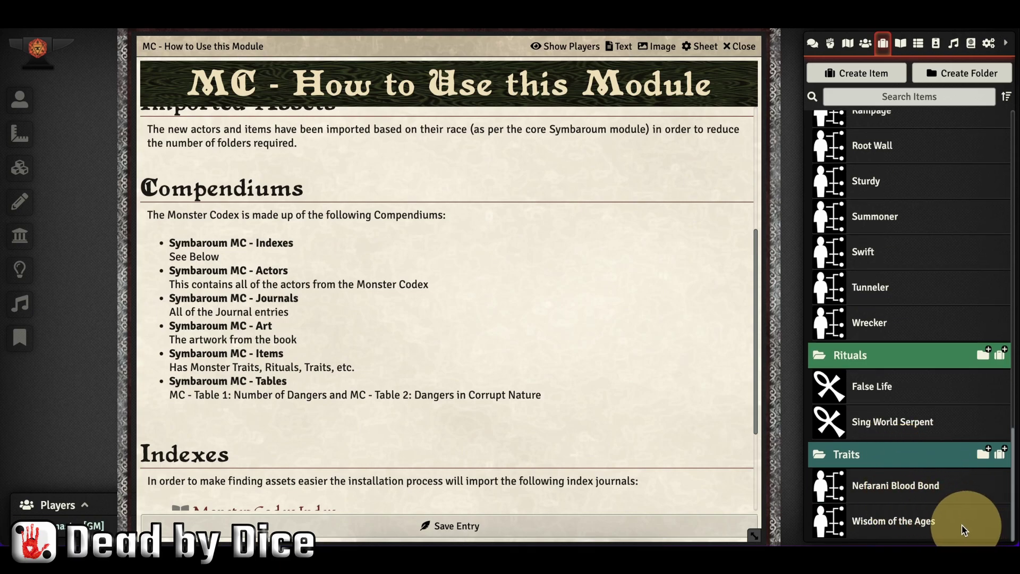
pyautogui.scroll(14, 926, 247)
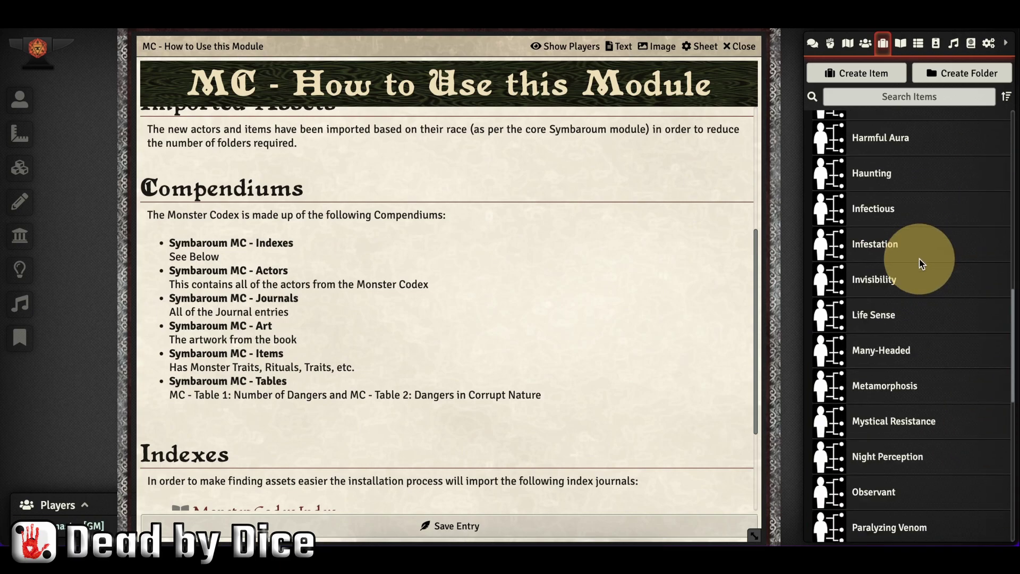
pyautogui.scroll(2, 919, 260)
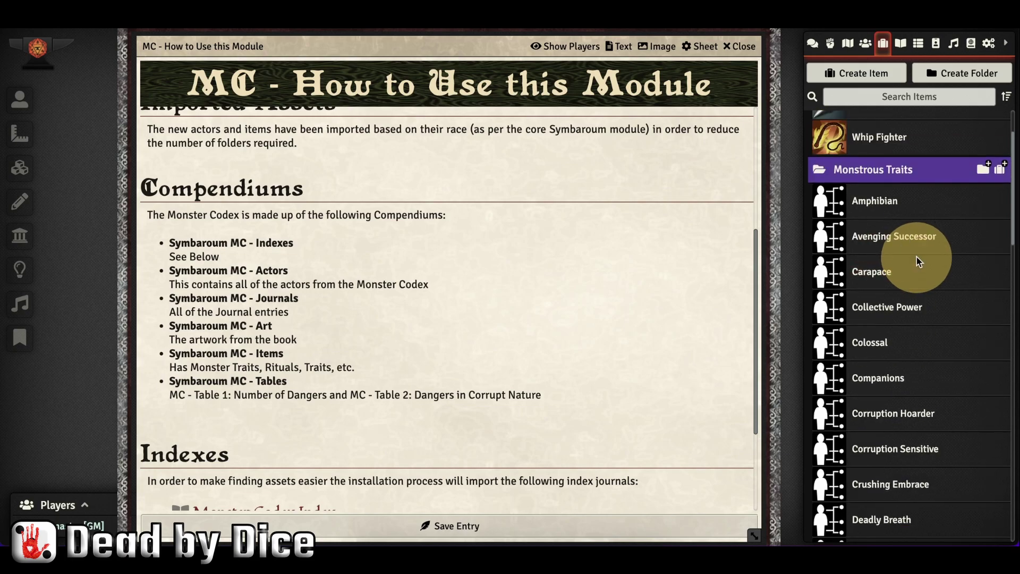
# Open the Avenging Successor trait sheet, check its Novice and Adept tabs, then return to Description.
pyautogui.click(892, 237)
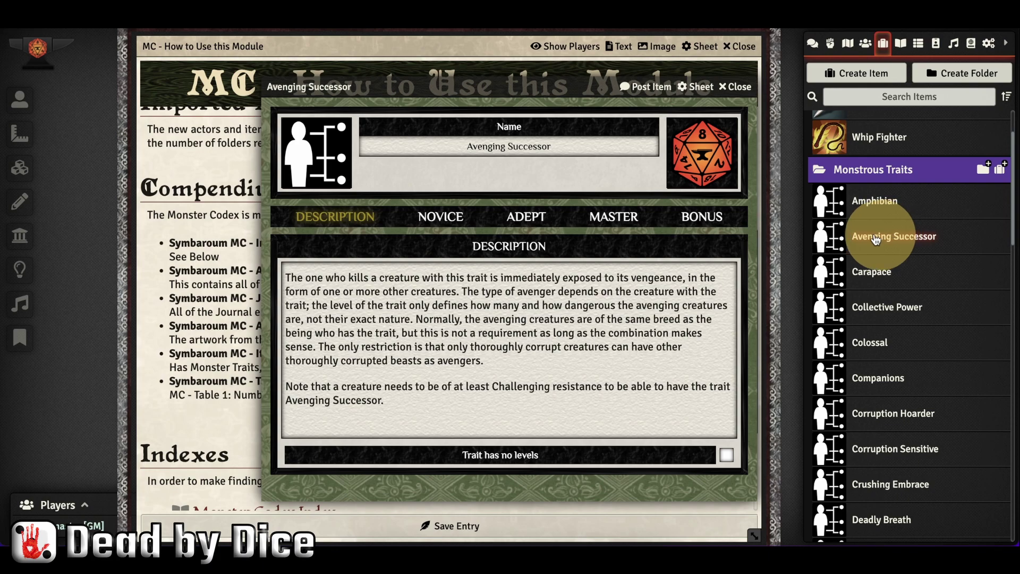
pyautogui.click(425, 215)
pyautogui.click(524, 214)
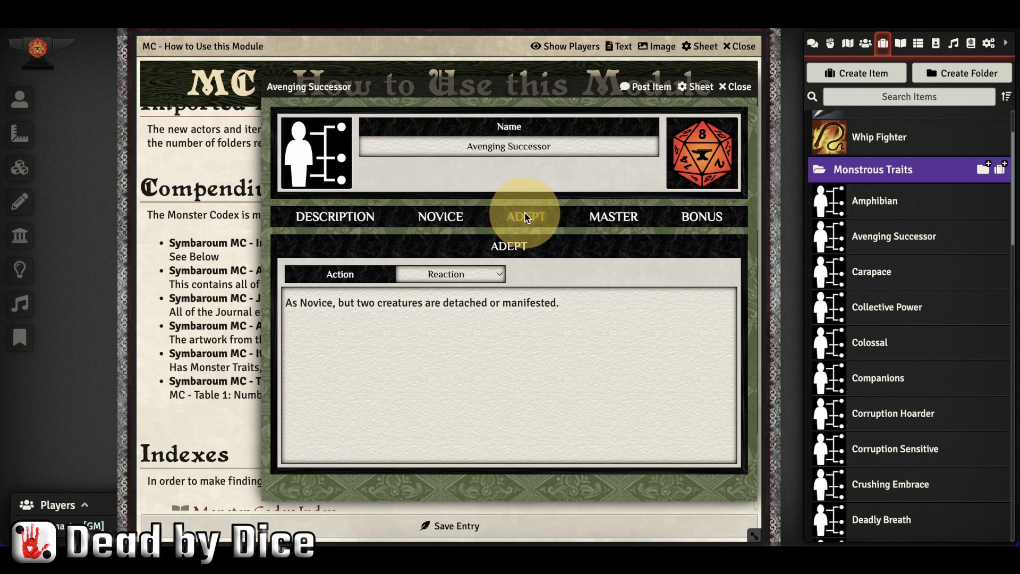
pyautogui.click(336, 215)
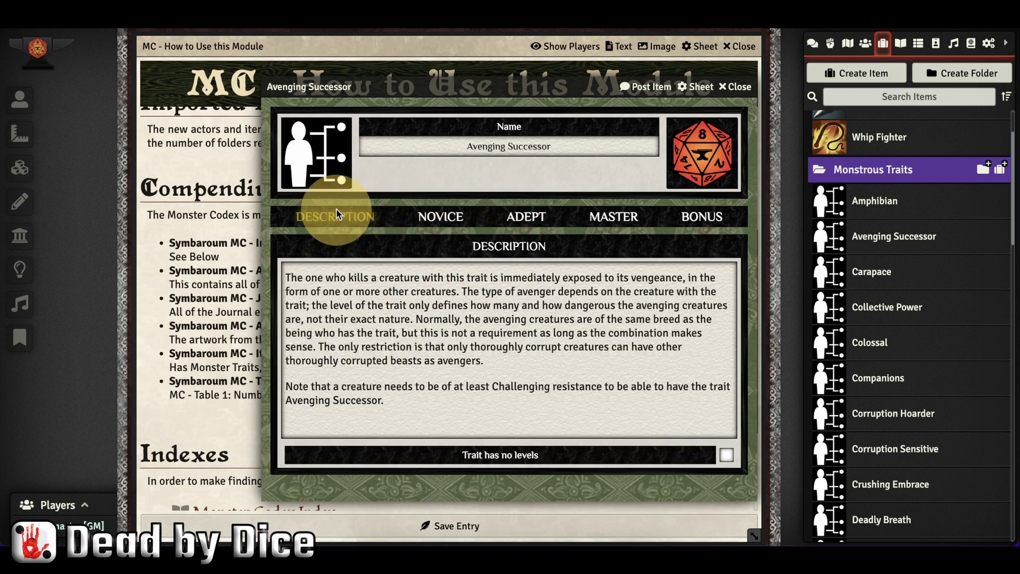